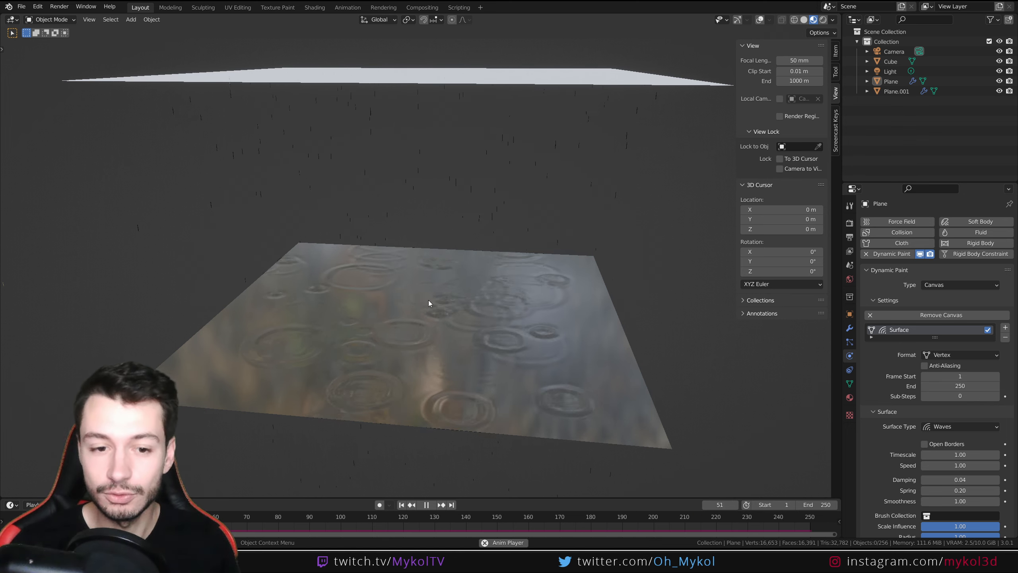
key(space)
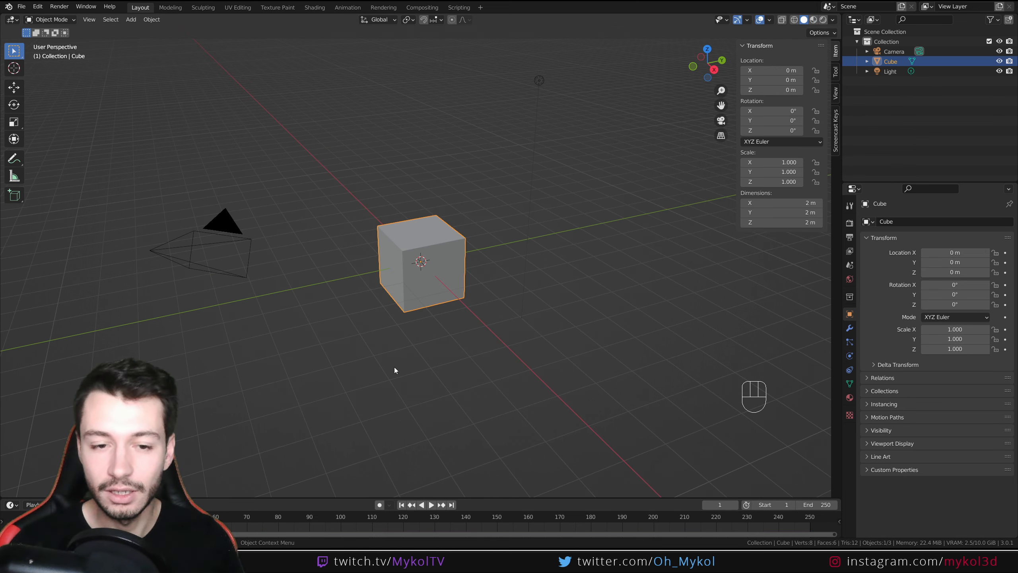
Step: Delete the default cube and add a mesh plane at the origin
middle_drag(399, 360, 476, 351)
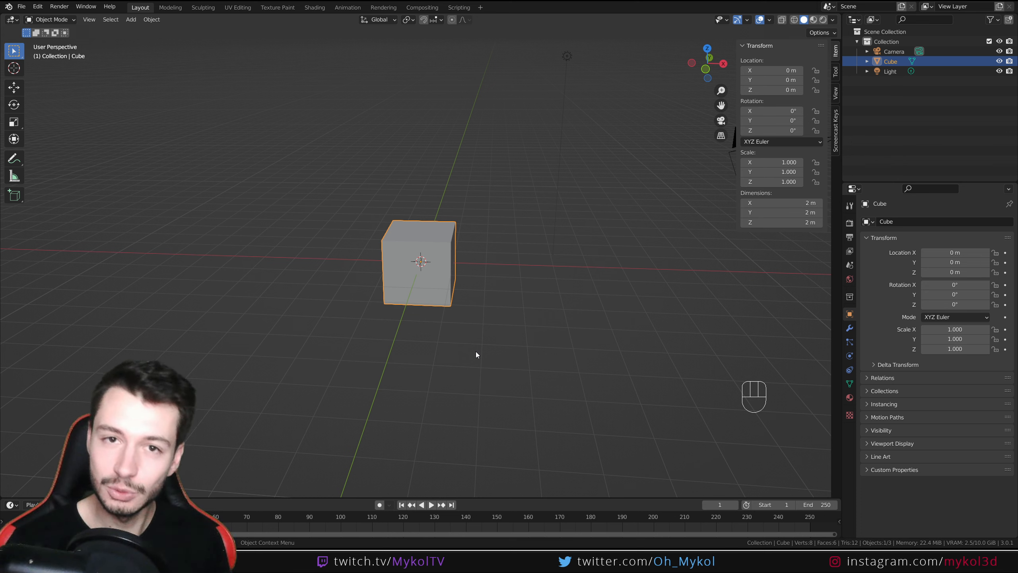
key(Delete)
key(shift+a)
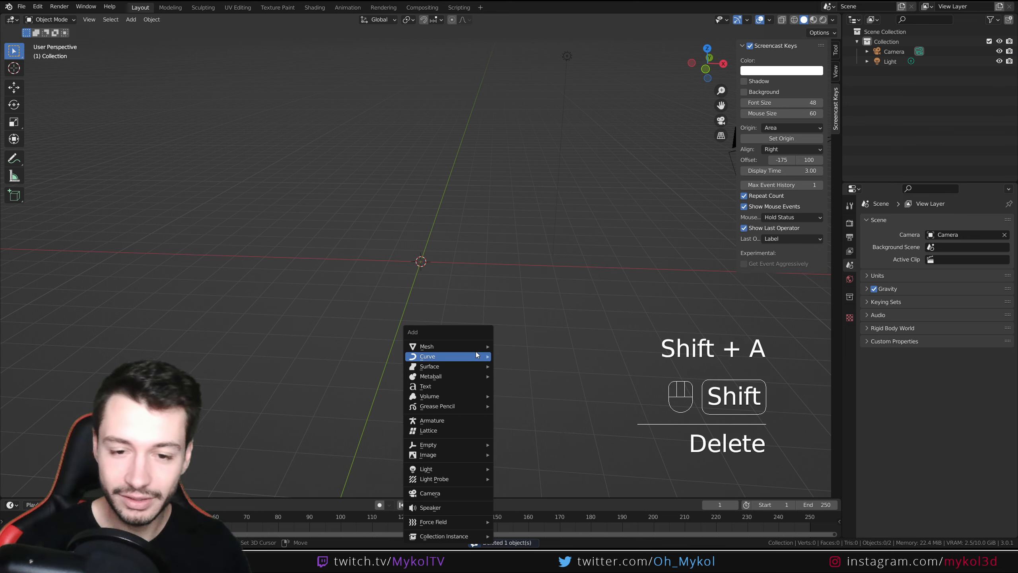
mouse_move(476, 352)
click(520, 345)
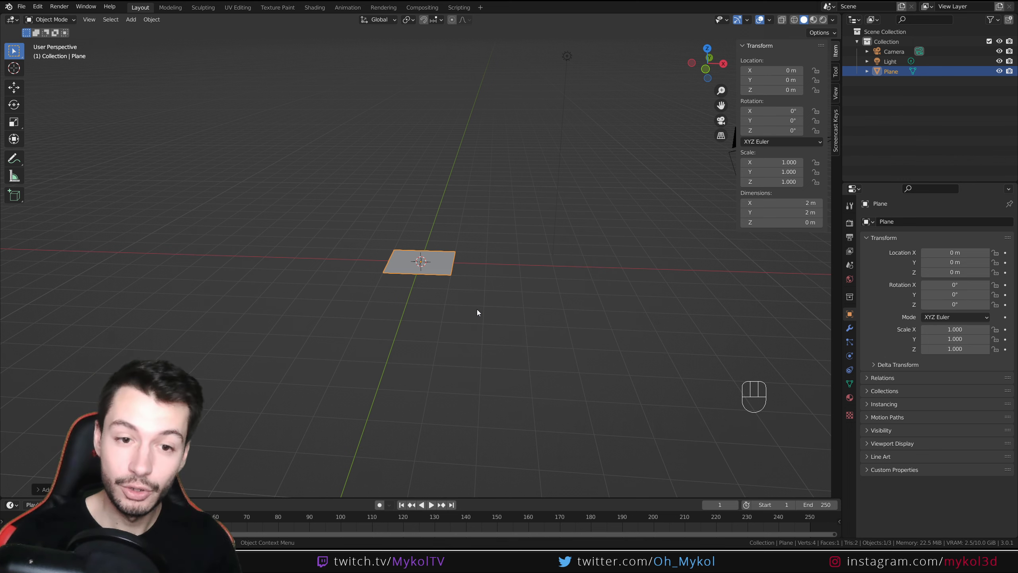
Step: Scale the plane uniformly by a factor of 6 to 12 m × 12 m
scroll(457, 299, down, 2)
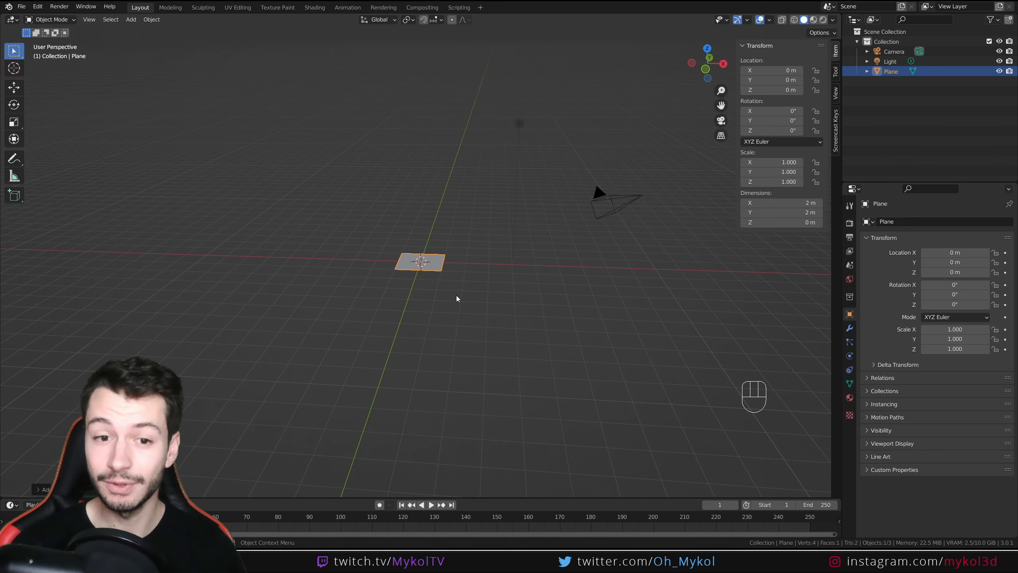
key(s)
key(ctrl)
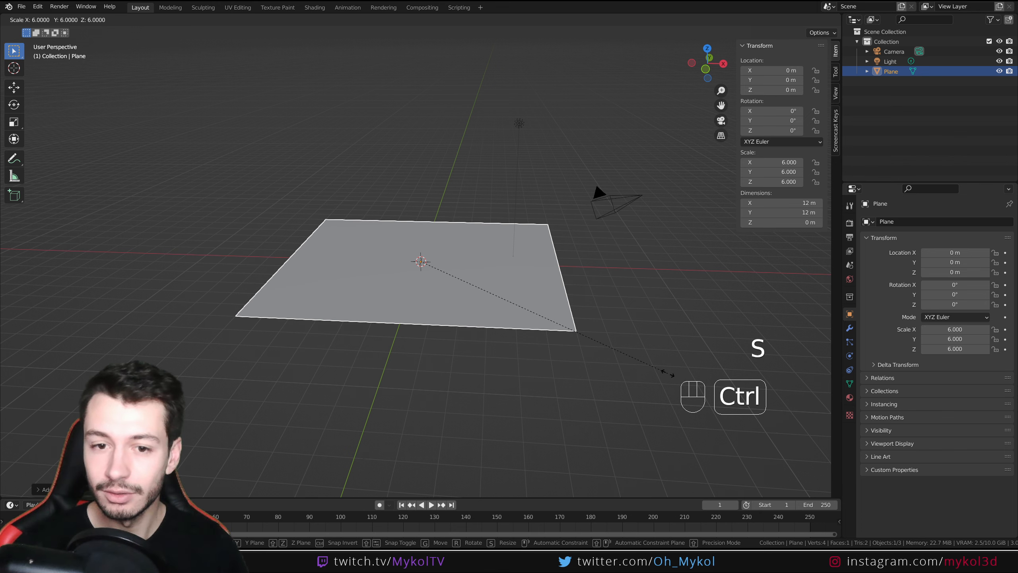
click(668, 372)
middle_drag(670, 371, 324, 166)
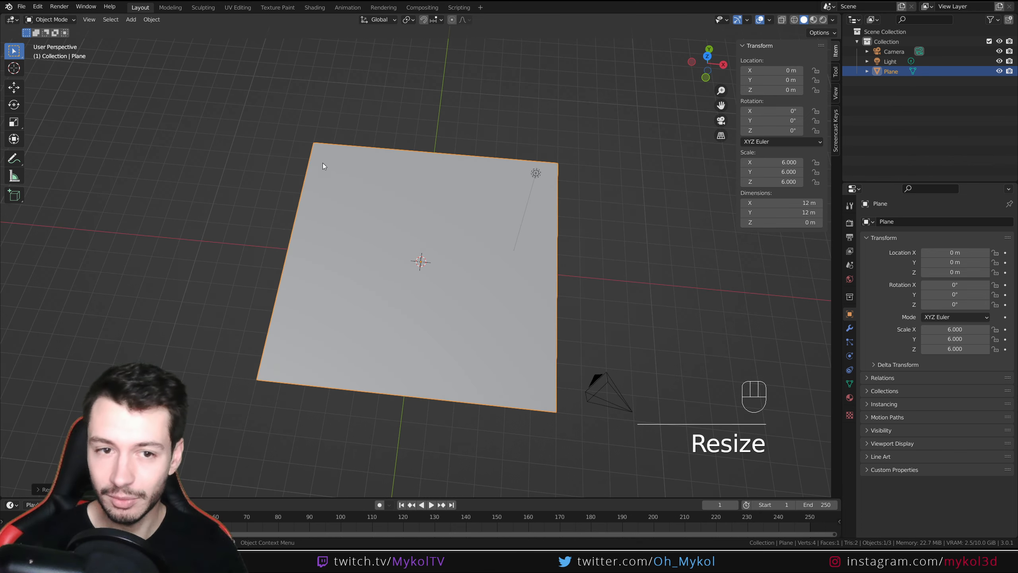
middle_drag(567, 249, 578, 227)
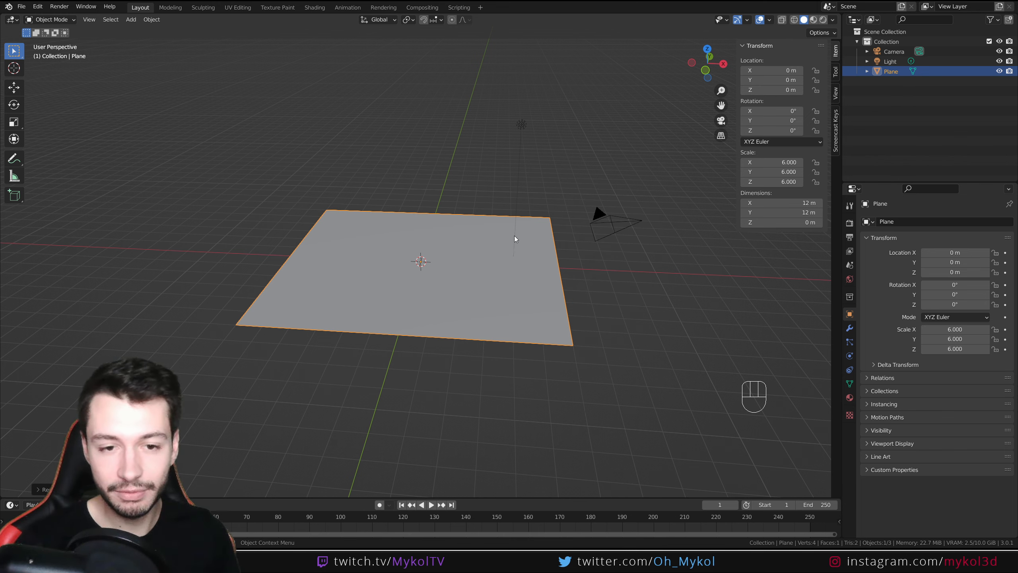
Step: Duplicate the plane and place the copy 10 m straight above the original along Z
scroll(415, 295, down, 5)
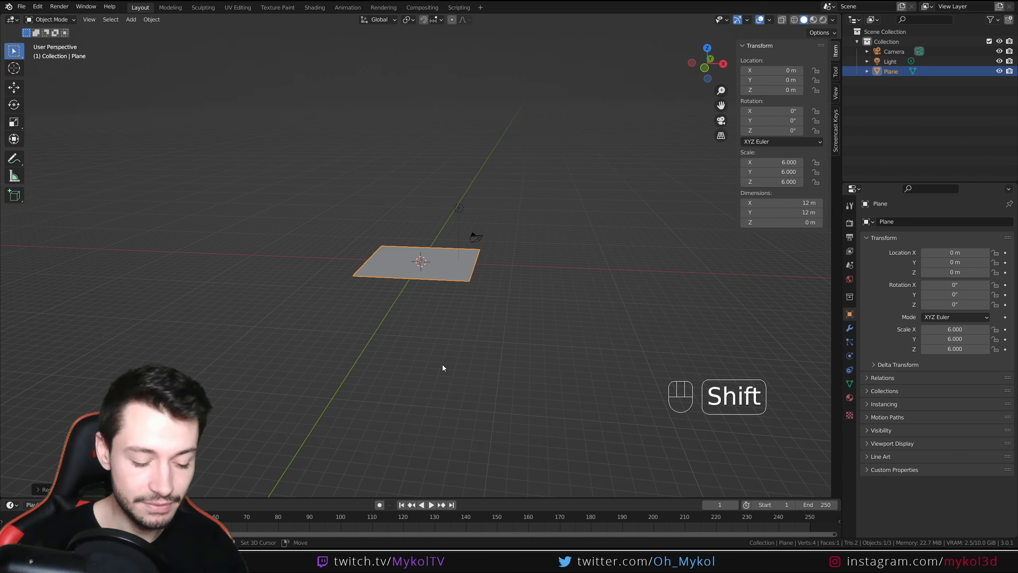
key(shift+d)
key(z)
ctrl+click(437, 274)
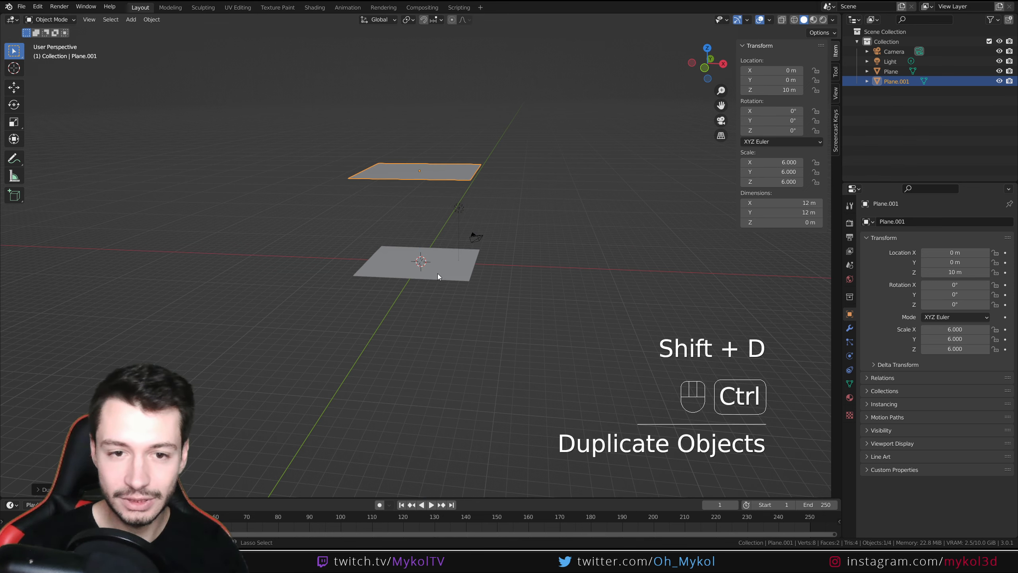
mouse_move(436, 277)
middle_down()
mouse_move(443, 307)
mouse_move(441, 287)
middle_up()
click(433, 263)
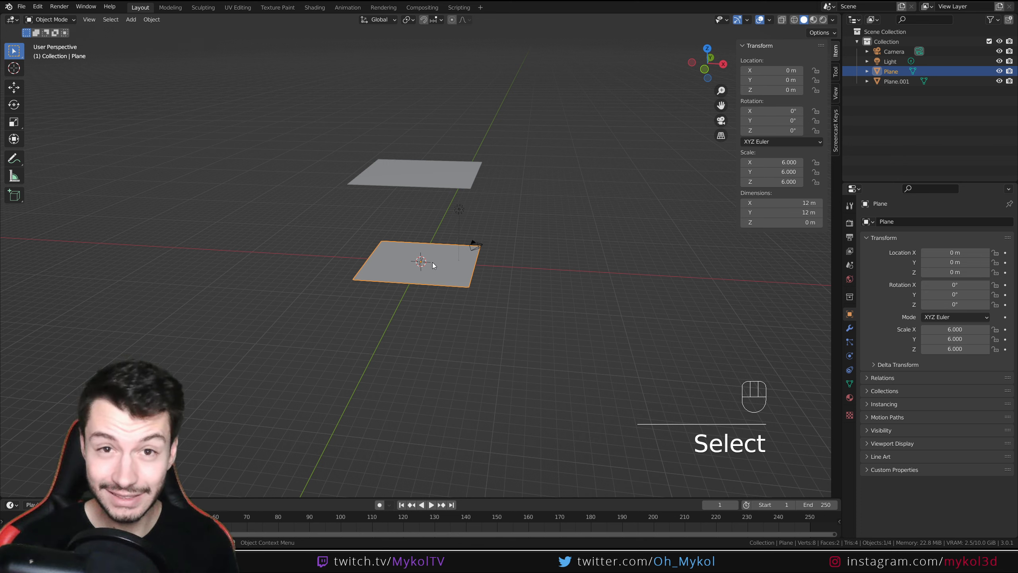
click(420, 174)
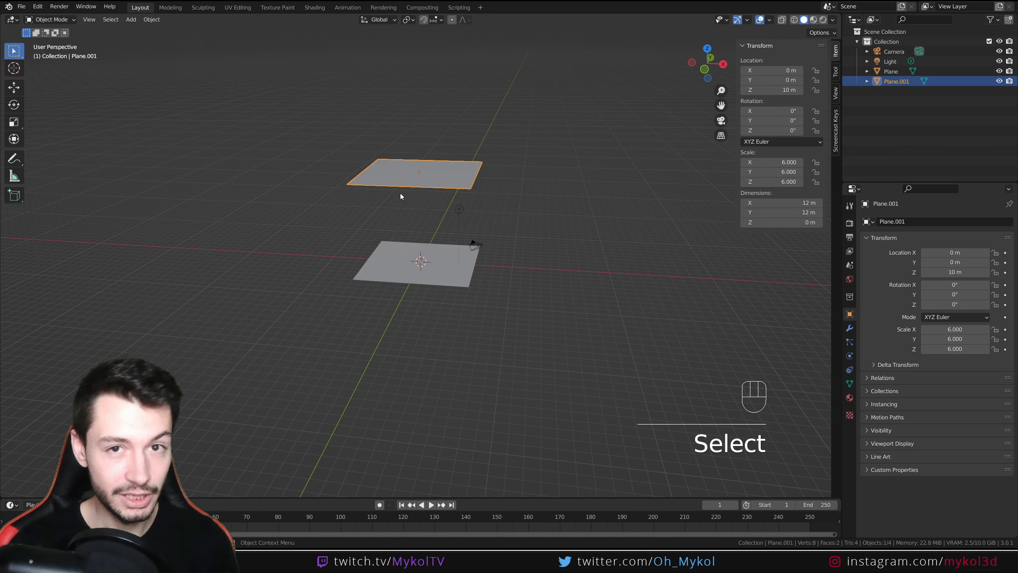
scroll(417, 283, up, 3)
scroll(421, 291, down, 4)
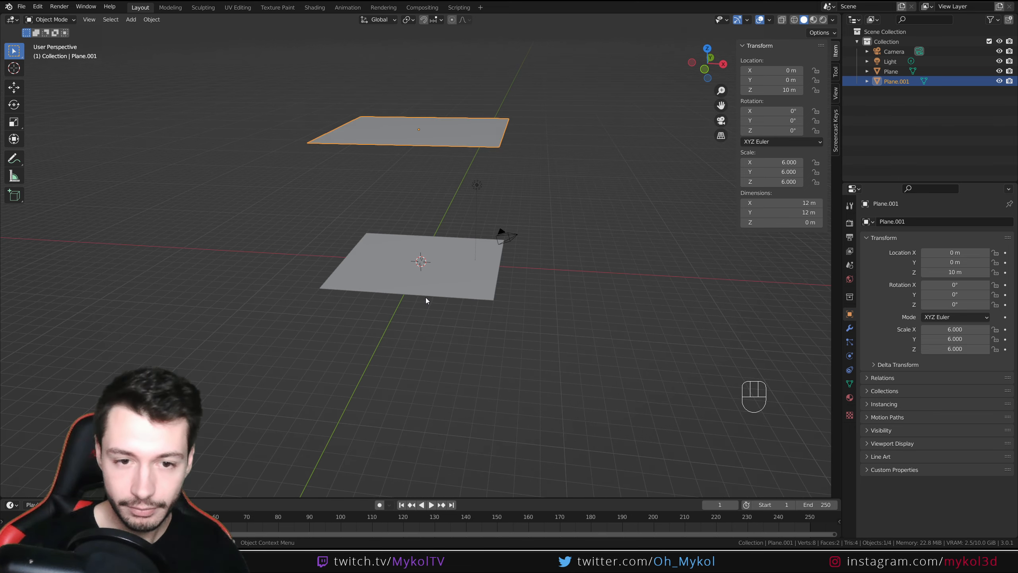
Step: Subdivide the lower plane's mesh seven times in Edit Mode, then return to Object Mode
middle_drag(426, 298, 445, 269)
click(406, 281)
key(Tab)
scroll(424, 306, up, 3)
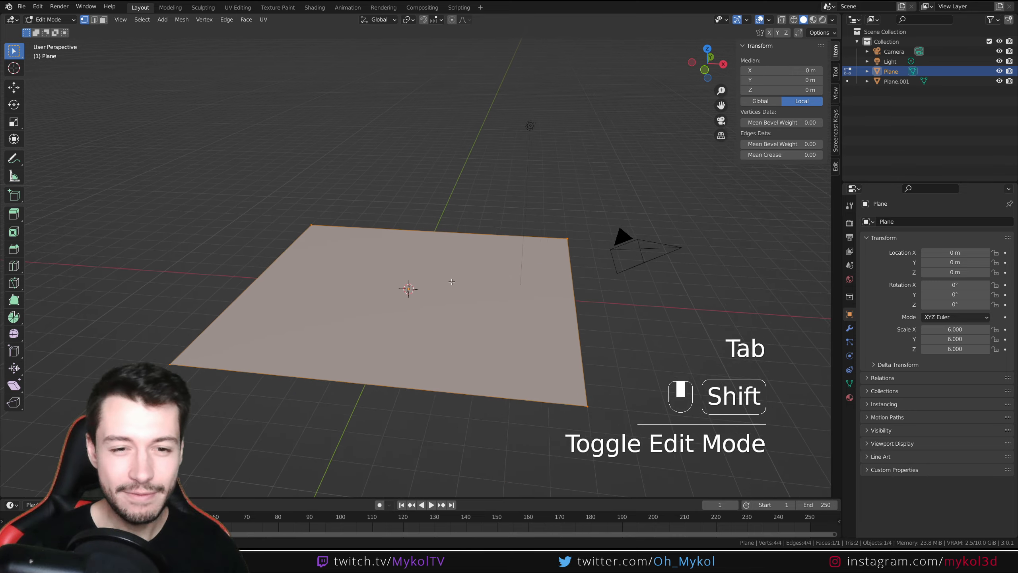
right_click(445, 269)
click(443, 282)
right_click(401, 283)
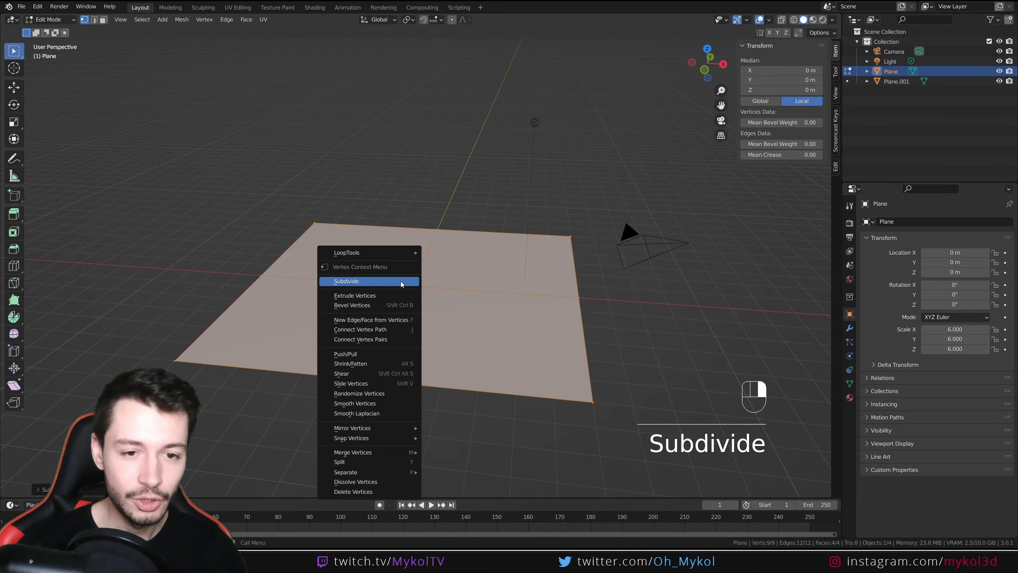
click(401, 282)
right_click(401, 284)
click(401, 282)
right_click(401, 283)
click(401, 282)
right_click(401, 283)
click(401, 282)
right_click(401, 283)
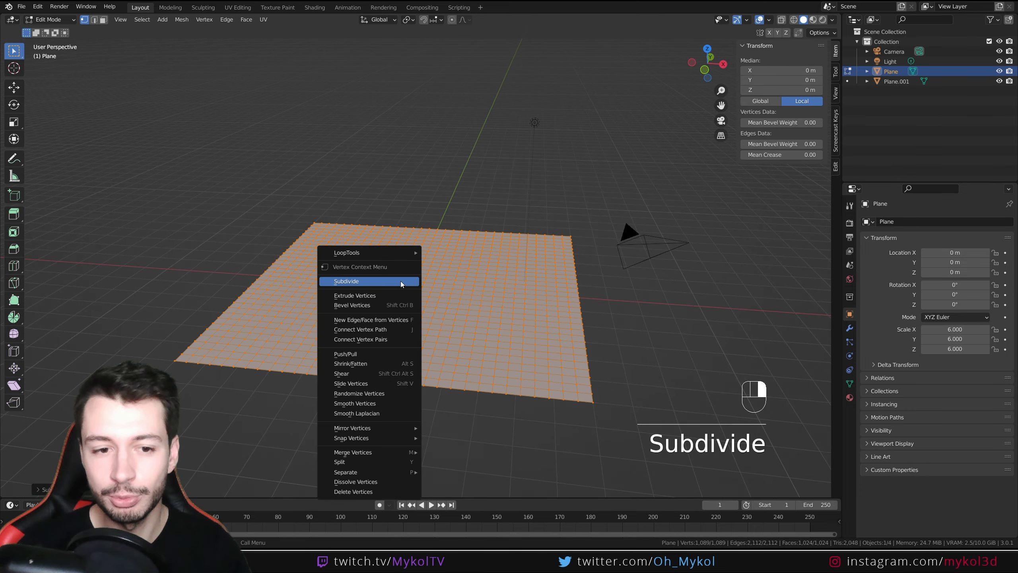
click(401, 282)
right_click(401, 283)
click(401, 282)
mouse_move(346, 257)
middle_down()
mouse_move(348, 286)
mouse_move(350, 264)
middle_up()
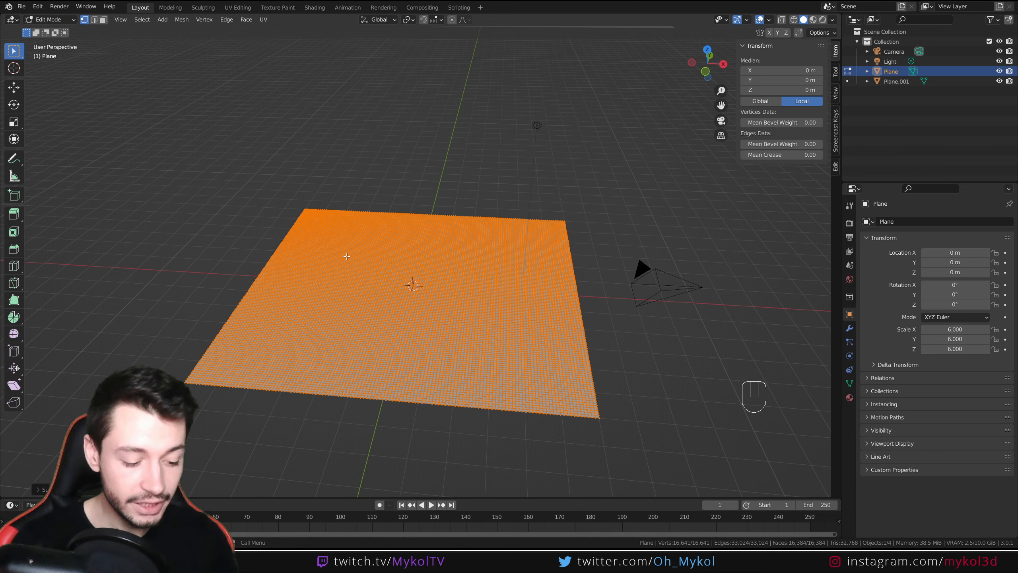
key(Tab)
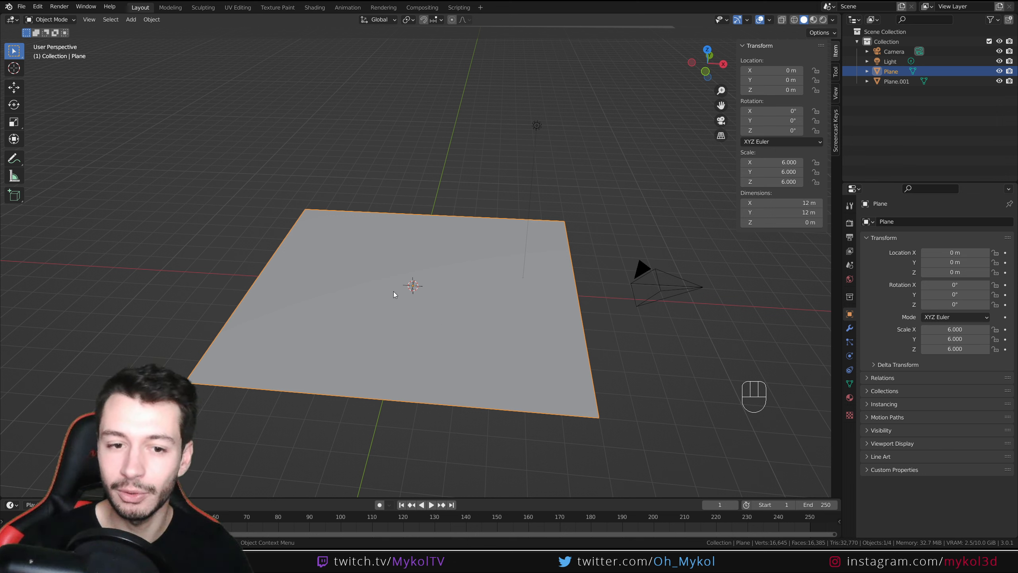
Step: Apply Shade Smooth to the subdivided lower plane
right_click(370, 267)
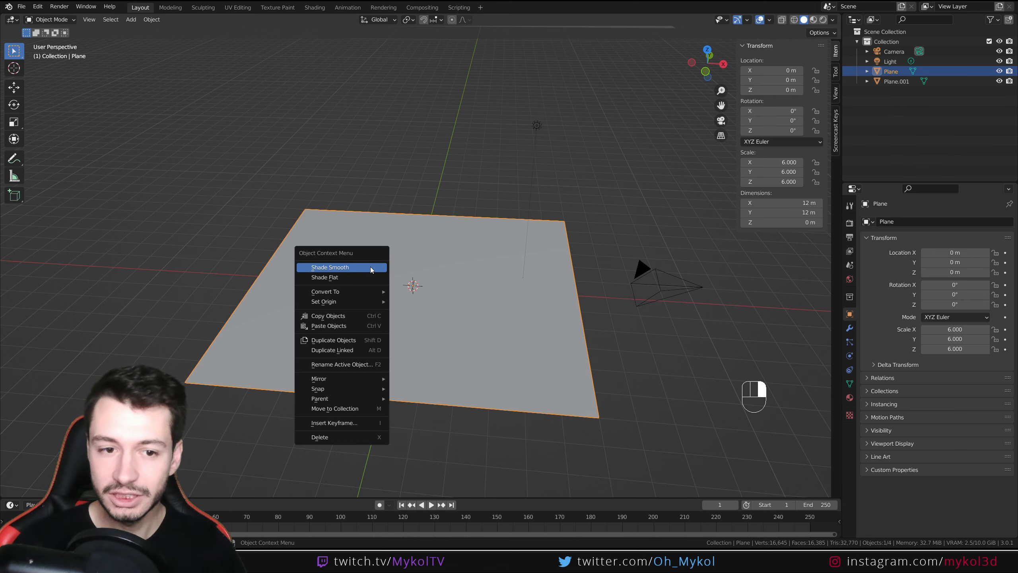
click(370, 267)
scroll(371, 268, down, 3)
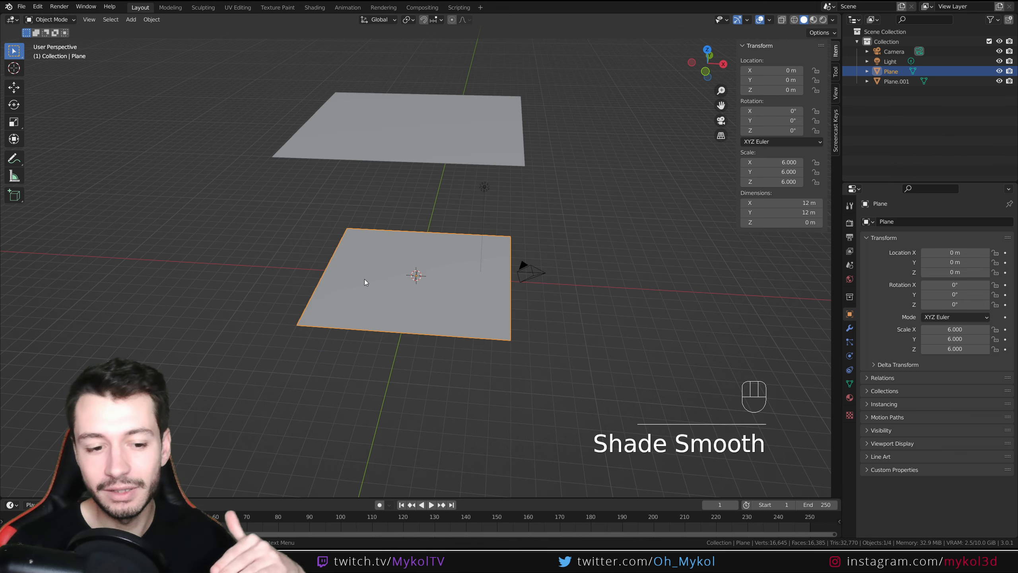
middle_drag(440, 324, 470, 310)
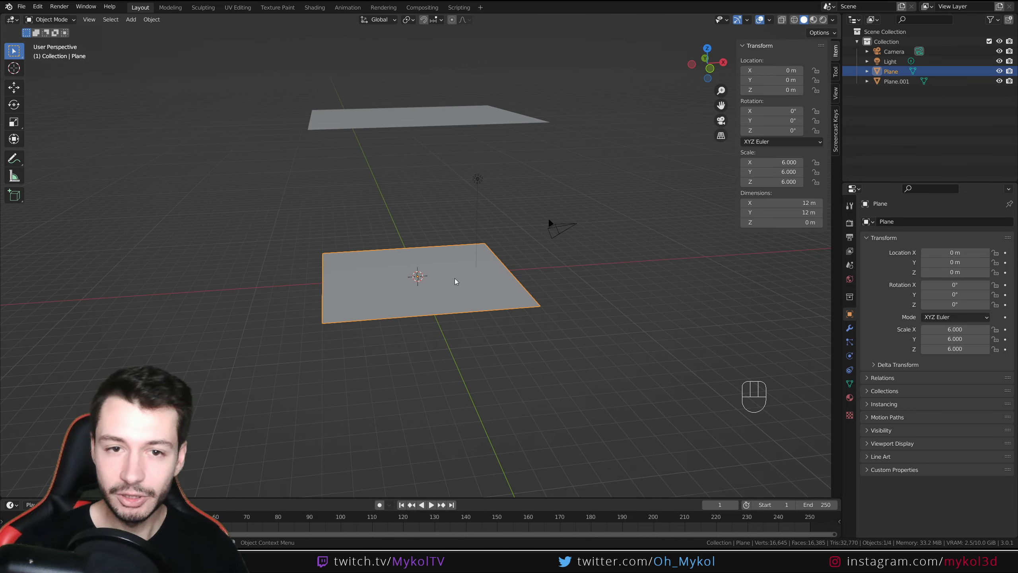
Step: Add a particle system to the upper plane
click(419, 118)
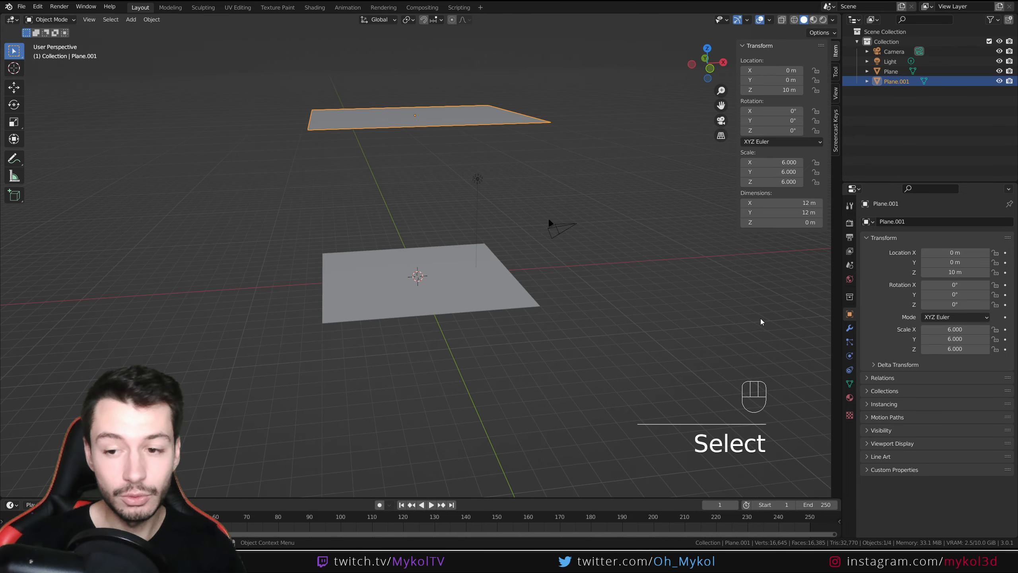
click(850, 342)
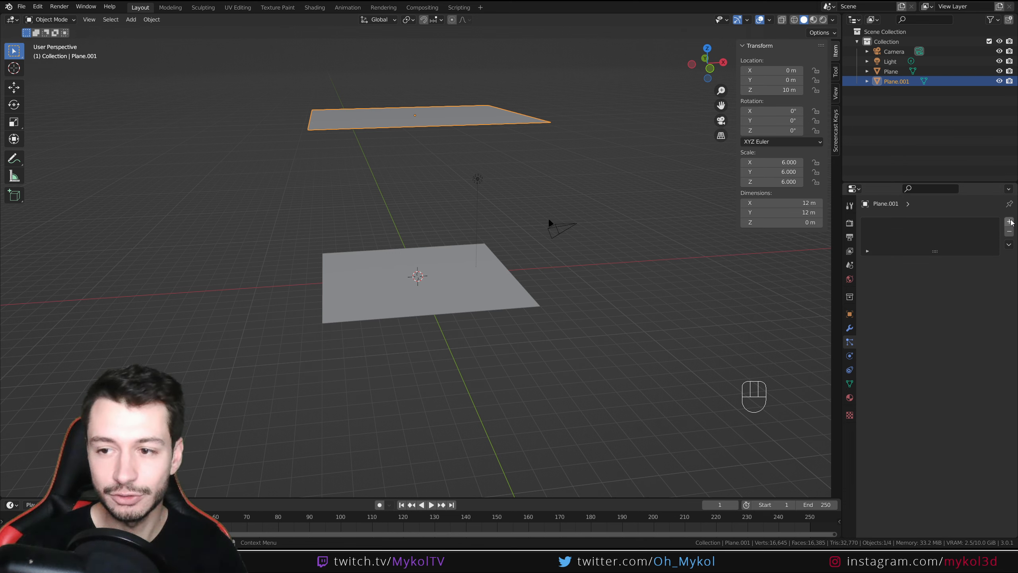
click(1010, 222)
Step: Play the animation to preview the particles falling from the upper plane, and pause it at frame 95
key(space)
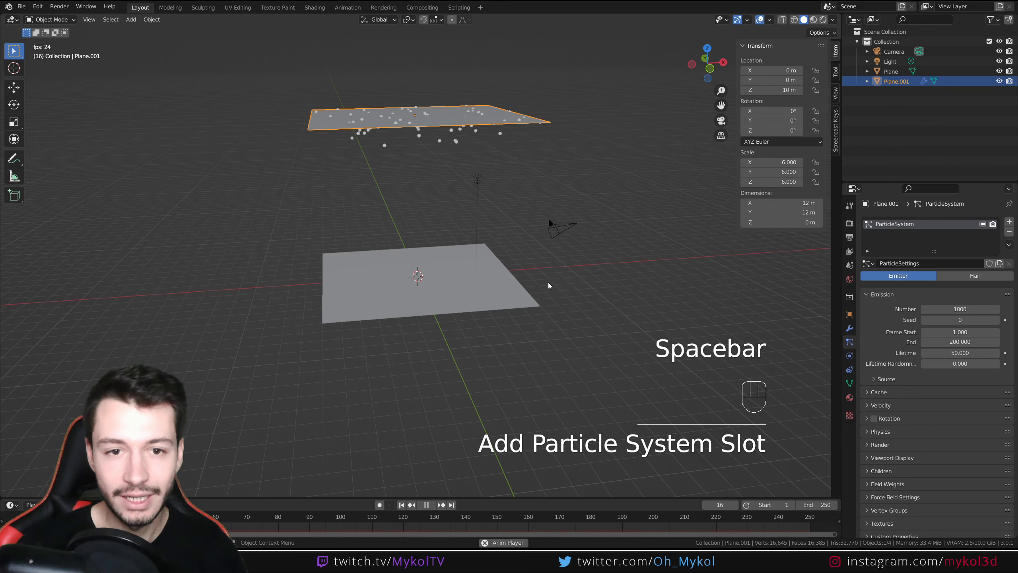
middle_drag(566, 344, 514, 341)
key(space)
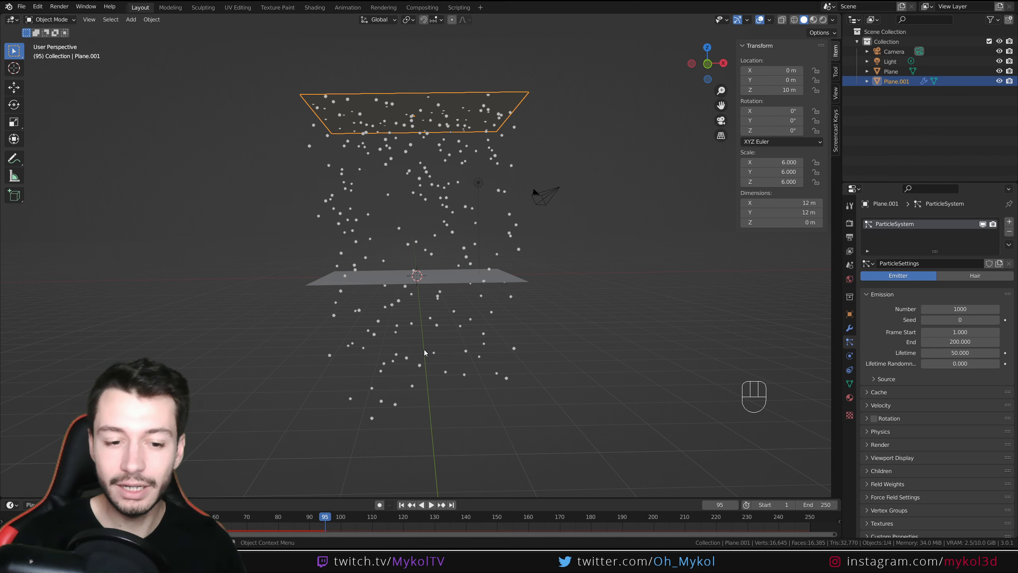
Step: Enable Dynamic Paint physics on the lower plane with the type Canvas and add the canvas
mouse_move(595, 350)
middle_down()
mouse_move(585, 329)
mouse_move(584, 336)
middle_up()
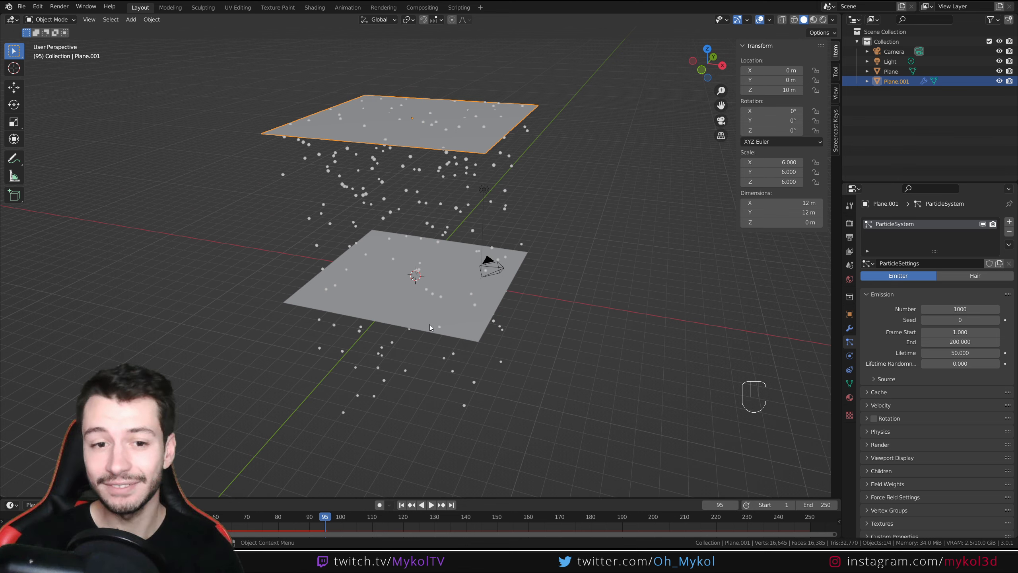
click(393, 282)
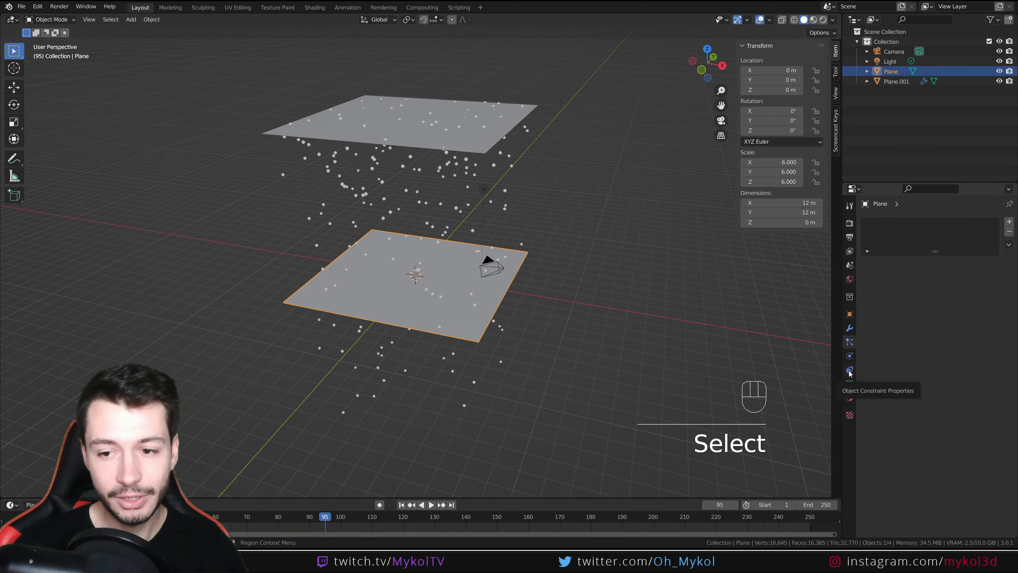
click(850, 356)
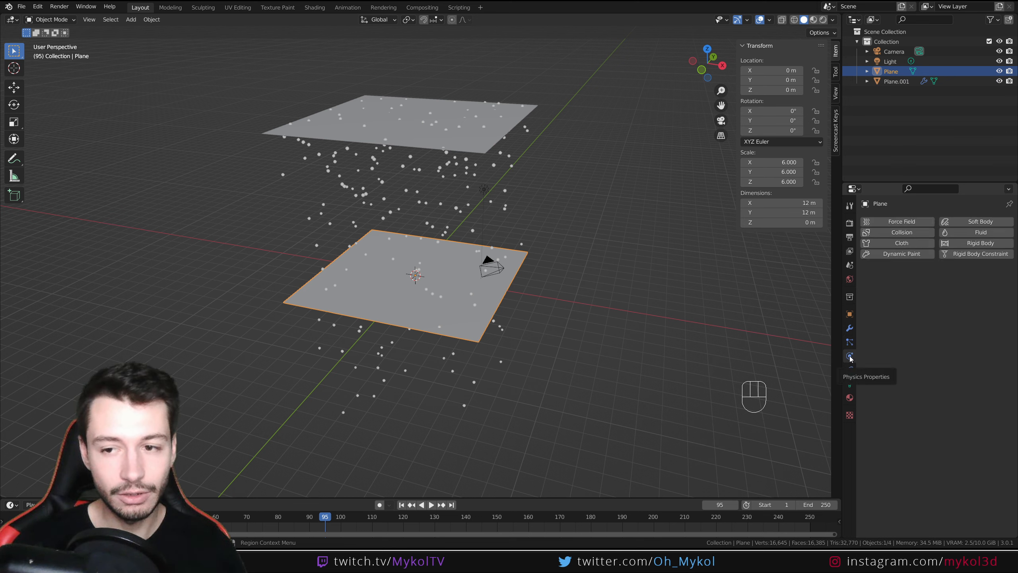
click(897, 255)
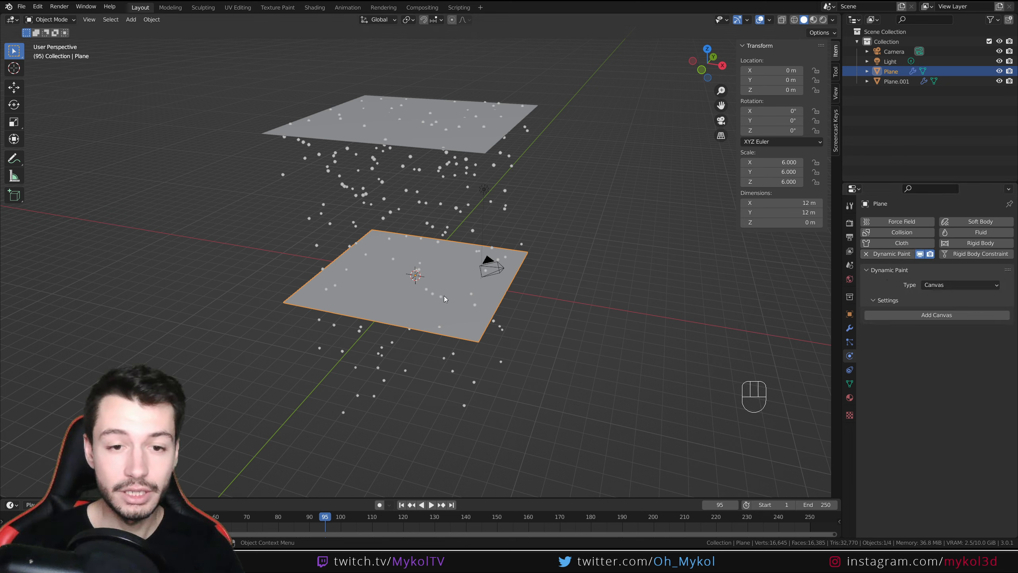
click(938, 285)
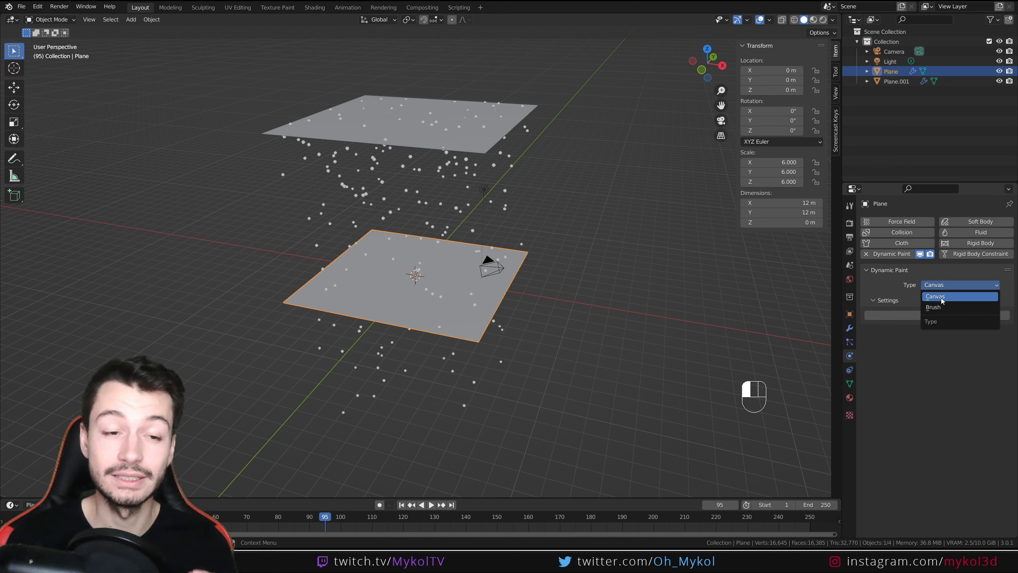
click(941, 298)
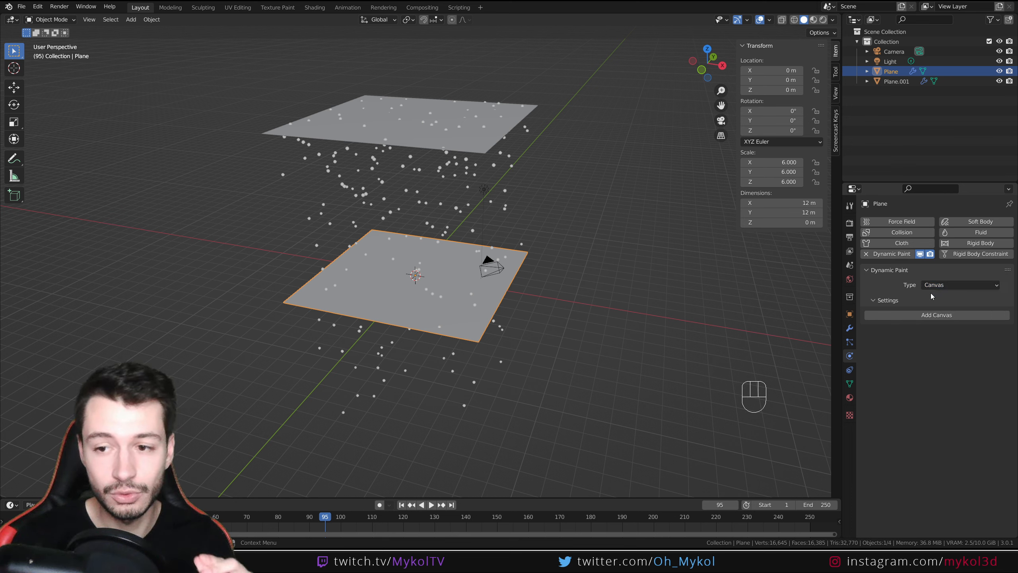
click(925, 315)
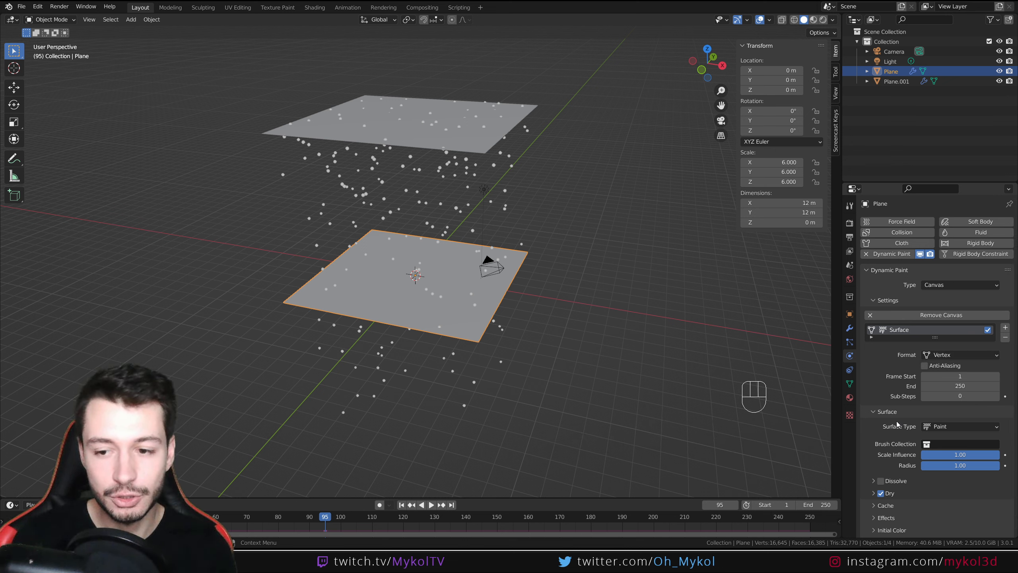
Step: Set the surface type of the lower plane's Dynamic Paint canvas to Waves
click(938, 428)
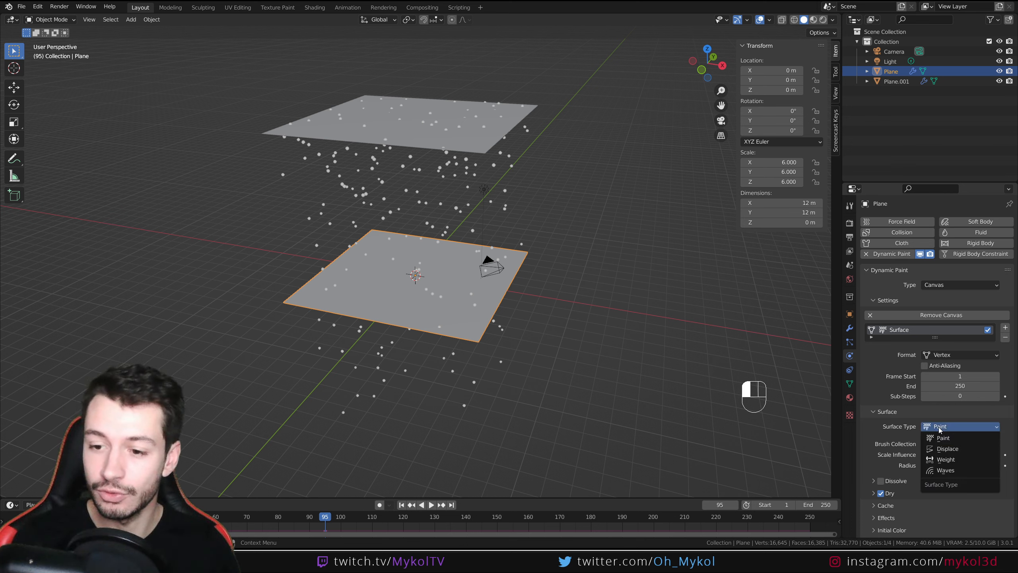
click(942, 470)
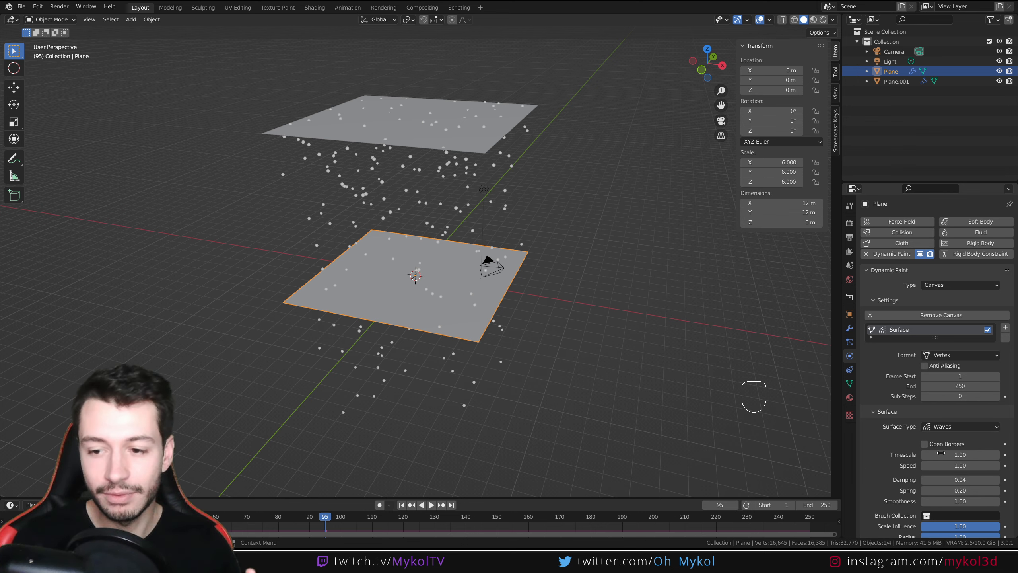
scroll(893, 438, down, 2)
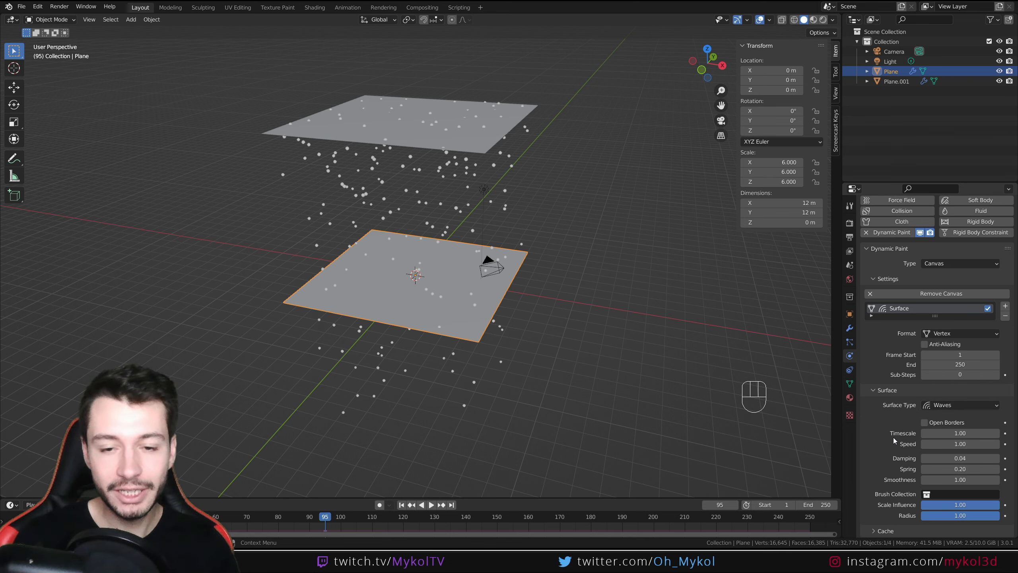
click(932, 262)
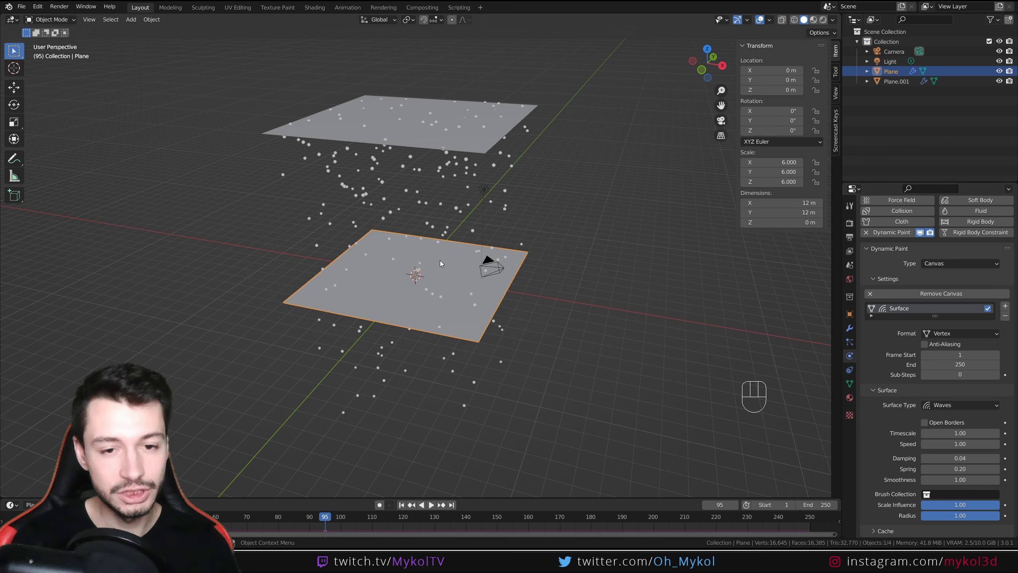
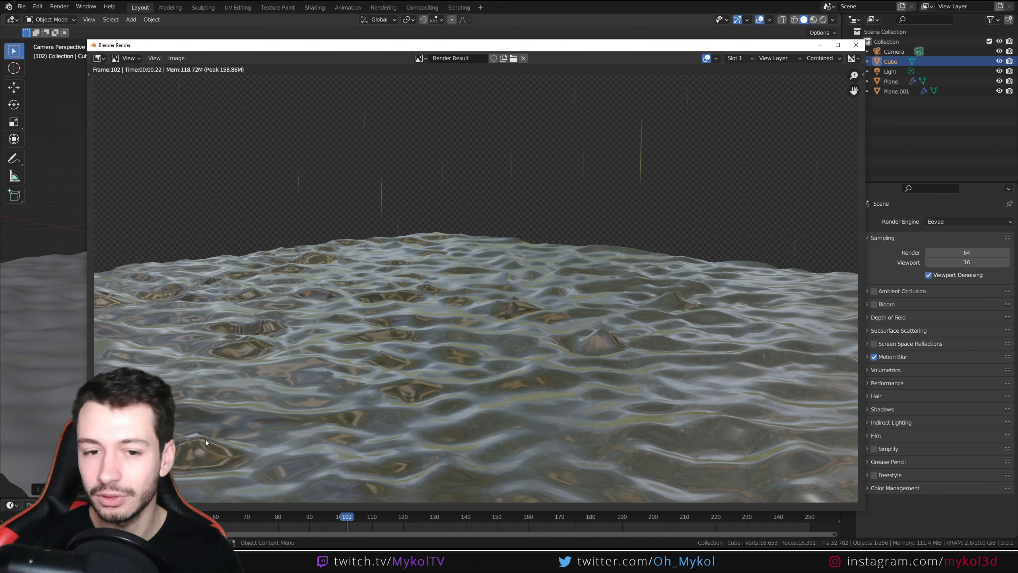
Step: Add a Subdivision Surface modifier to the lower plane and set its viewport levels to 0
click(856, 44)
click(849, 328)
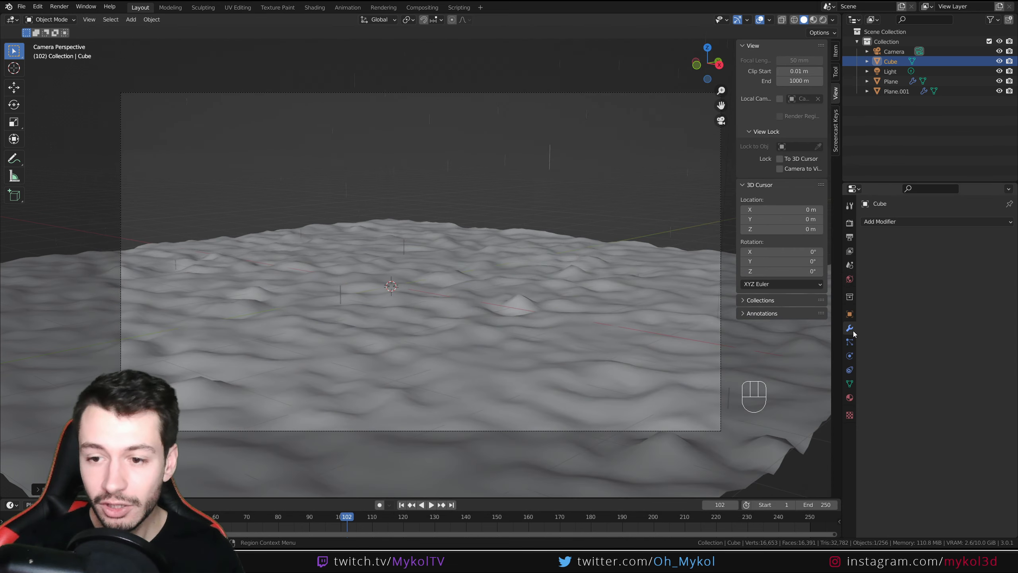
click(516, 323)
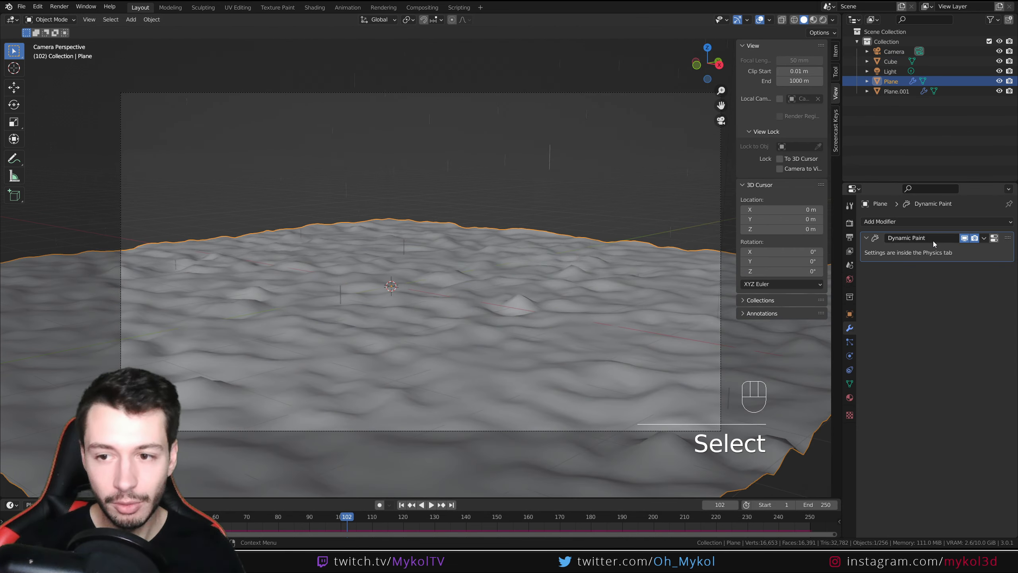
click(923, 222)
click(826, 400)
click(924, 296)
Step: Switch the viewport to rendered shading, play the animation to frame 185, and test-render that frame
click(823, 19)
key(space)
key(space)
key(F12)
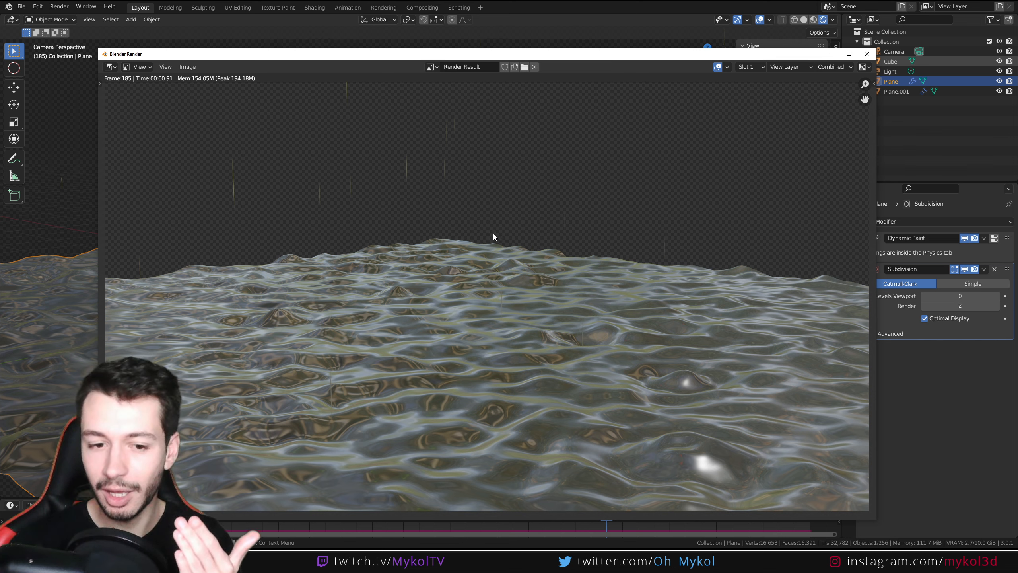
click(866, 54)
Step: Review the upper plane's particle render and Dynamic Paint brush settings, and play the animation until frame 94
middle_drag(498, 192, 430, 229)
scroll(475, 213, down, 5)
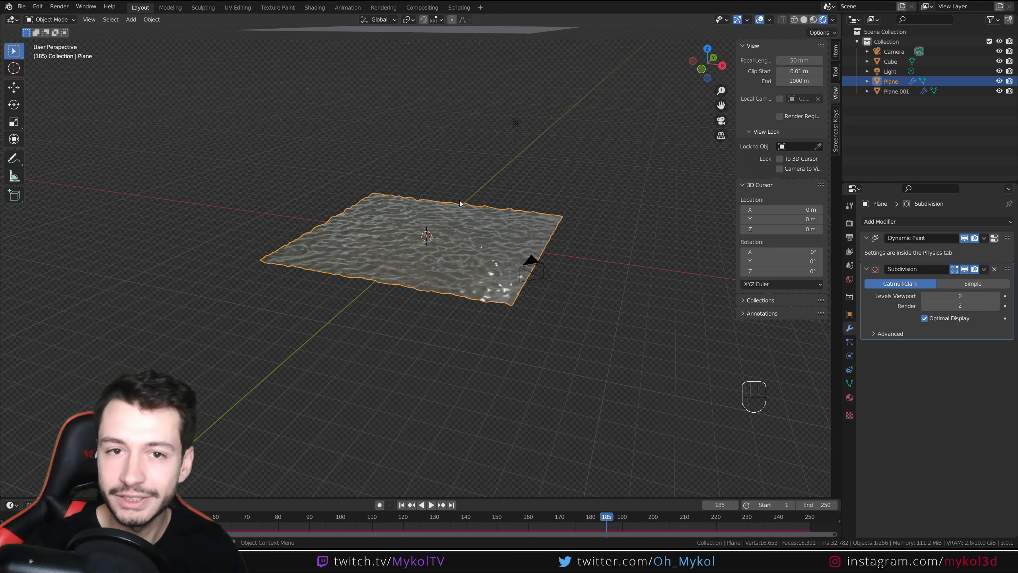
click(500, 29)
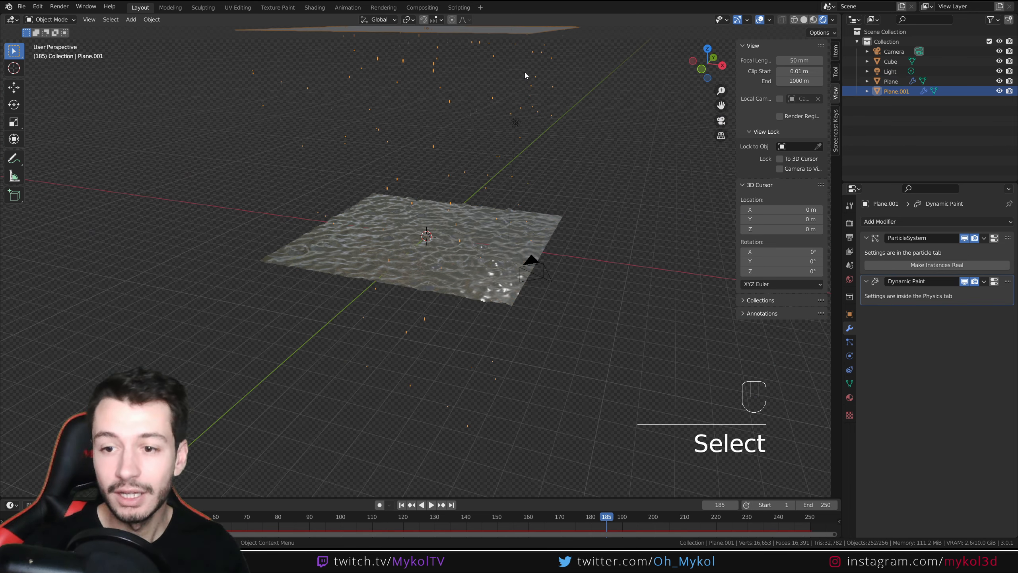
click(849, 343)
scroll(880, 487, down, 10)
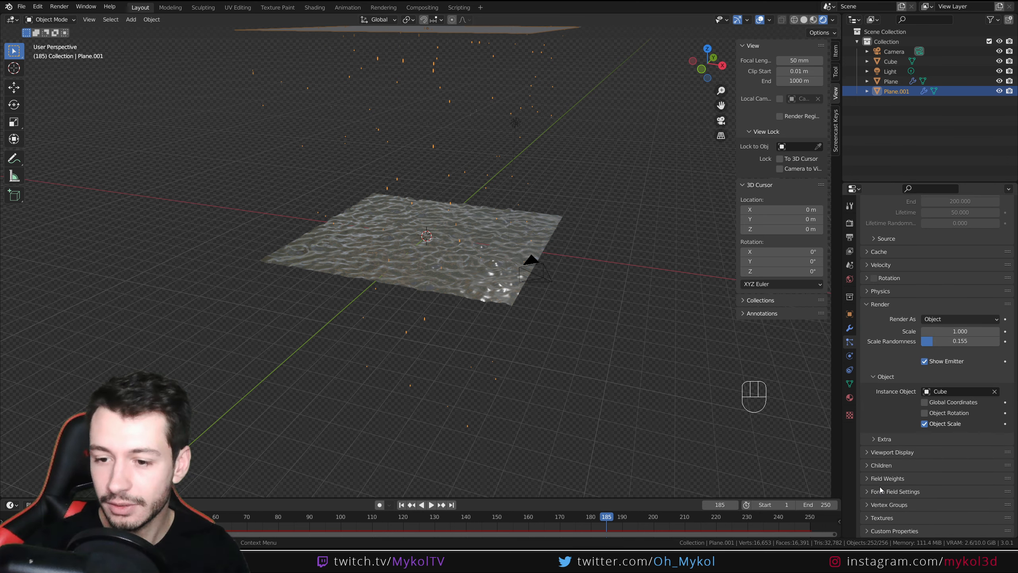
click(850, 356)
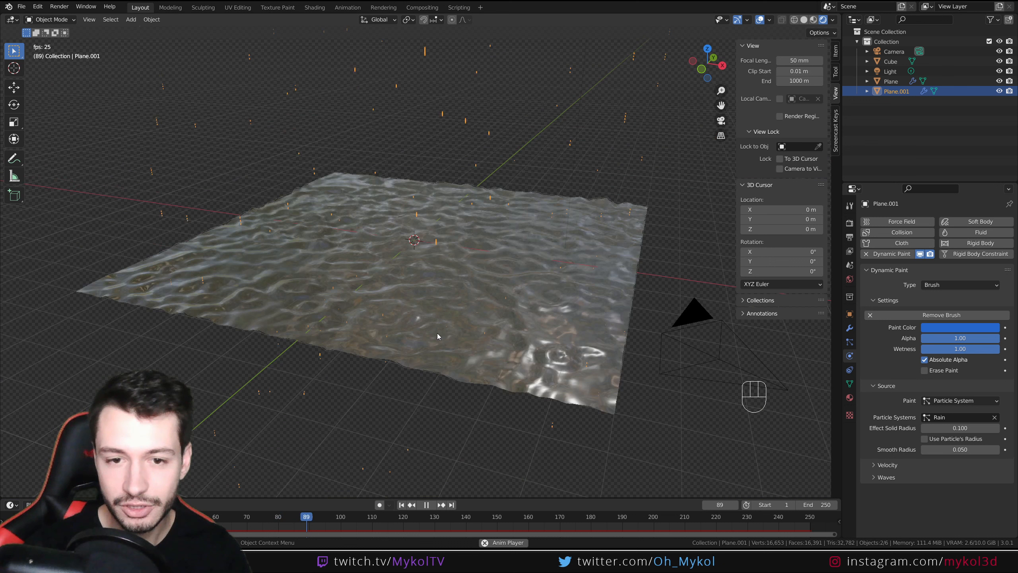
key(space)
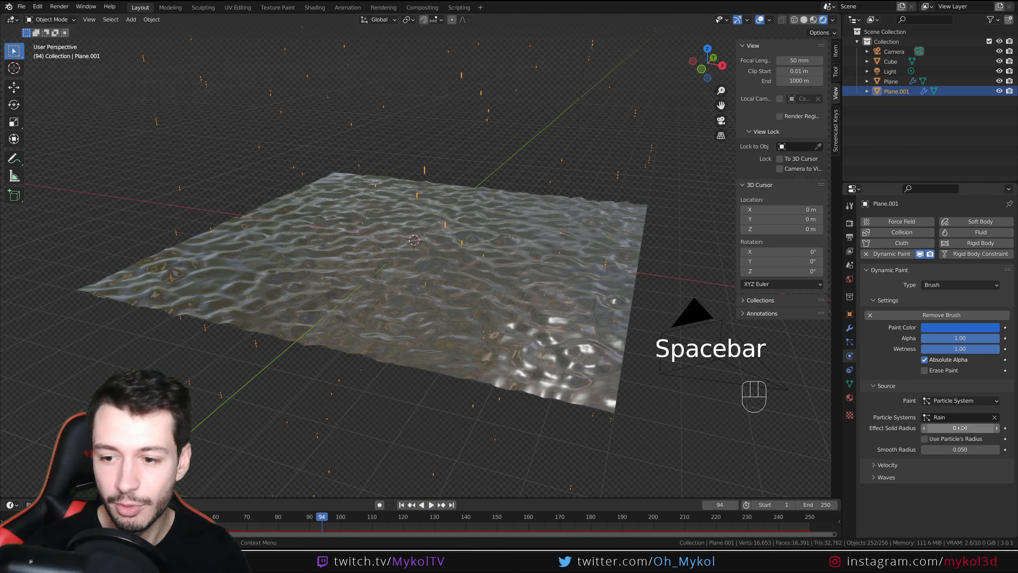
Step: Delete all physics bakes through the cache settings of the lower plane's Dynamic Paint canvas
click(850, 372)
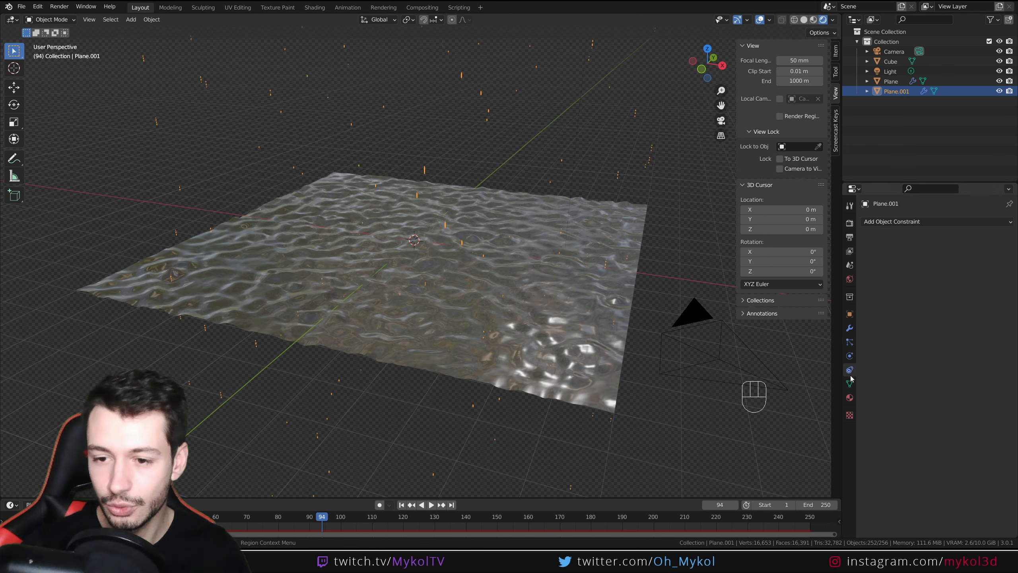
click(635, 334)
click(850, 356)
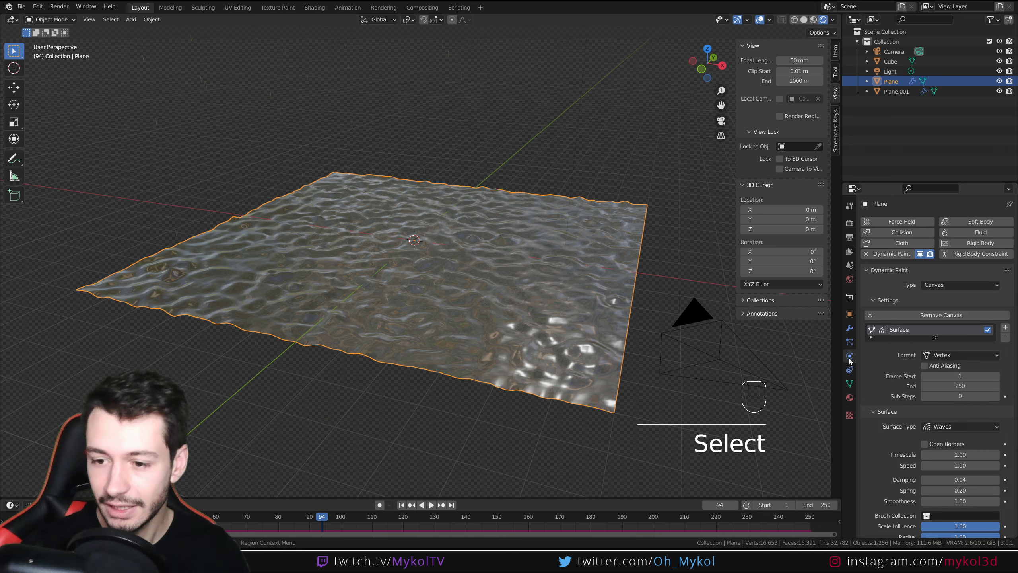
scroll(902, 381, down, 5)
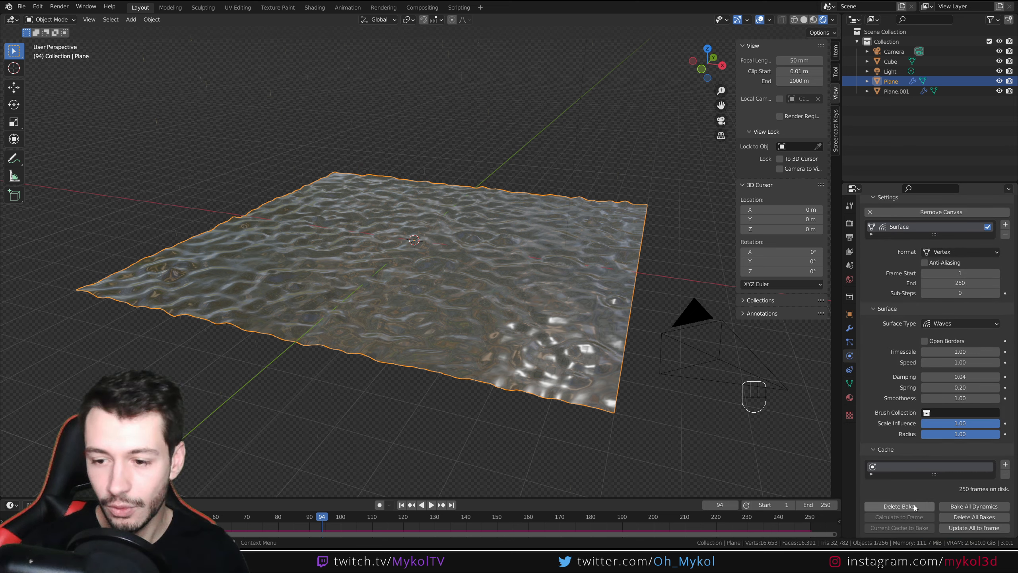
click(973, 517)
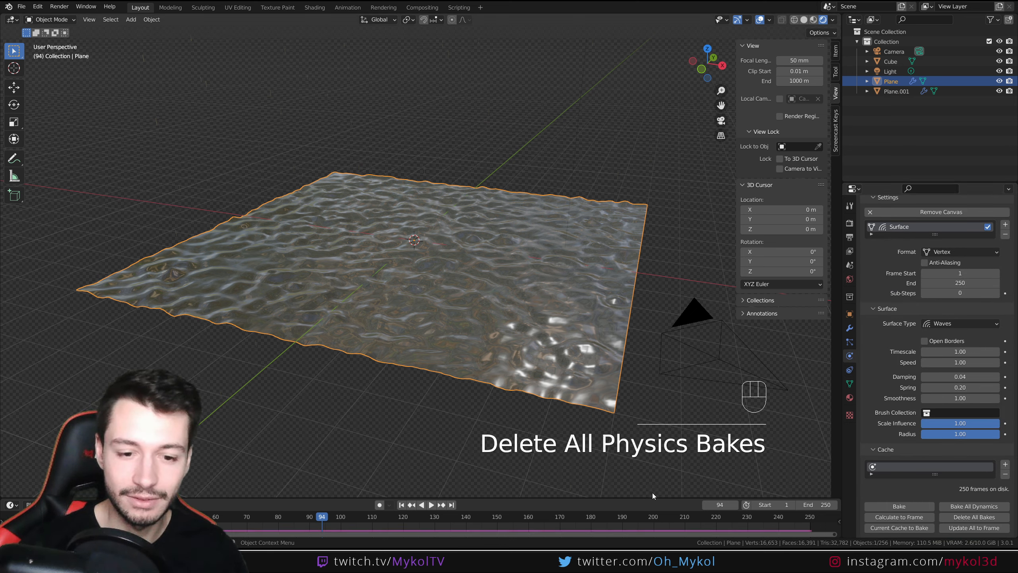
Step: Play the animation to recalculate the waves up to frame 141, and scrub back through the timeline
key(space)
key(space)
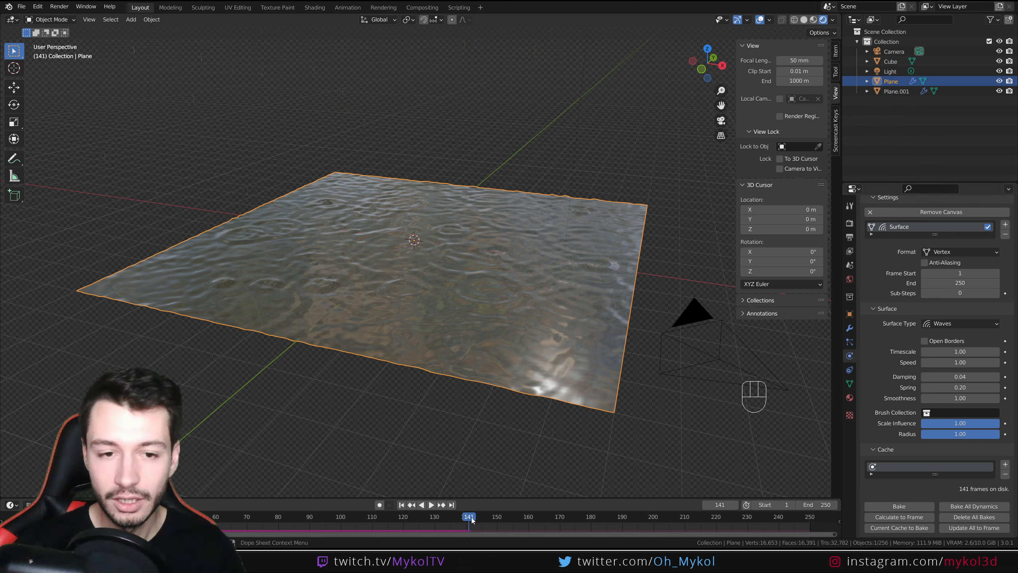
drag(468, 517, 239, 515)
Step: Render frame 146 from the camera view and close the render window
key(KP_0)
key(F12)
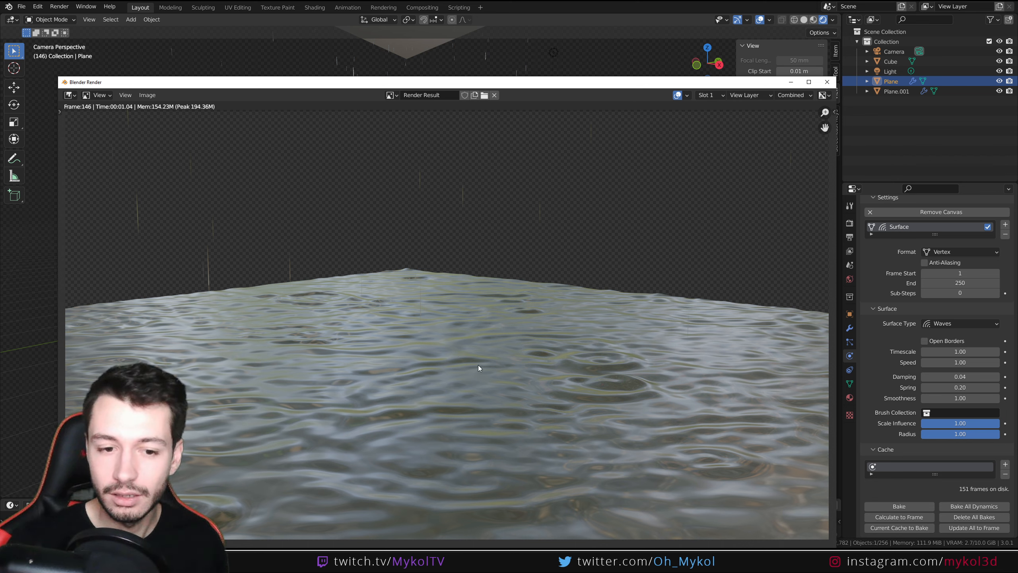
click(827, 82)
Step: Select the upper plane and play the animation to inspect the raindrops and ripples close to the water, pausing at frame 109
middle_drag(379, 358, 388, 363)
scroll(389, 363, down, 2)
scroll(388, 363, down, 1)
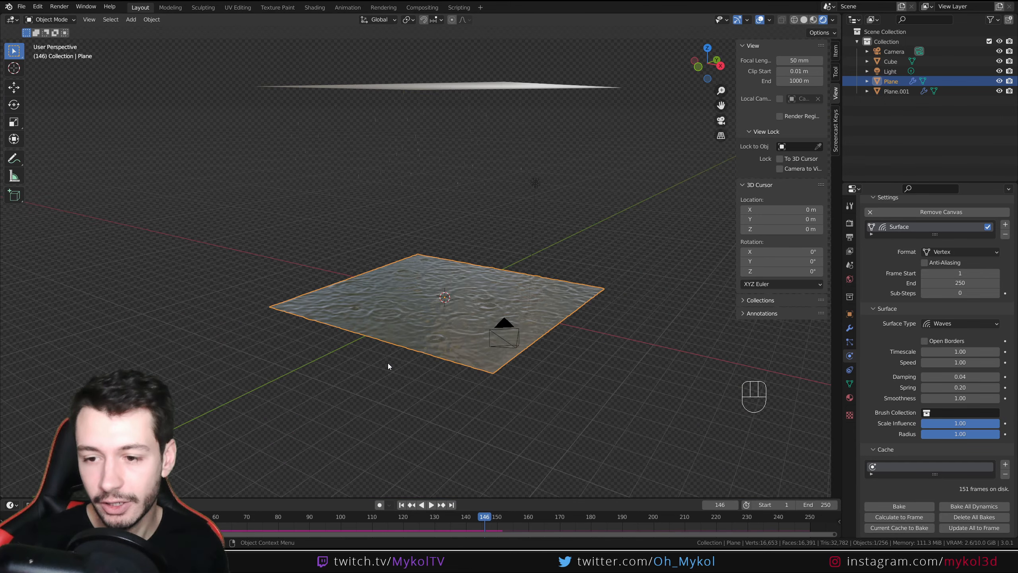
scroll(389, 363, down, 1)
click(451, 132)
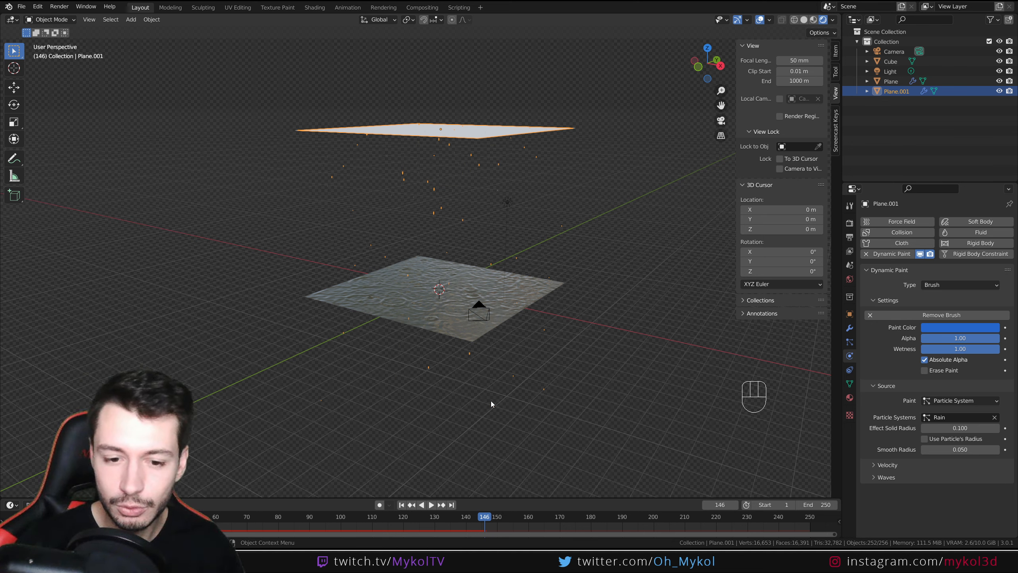
key(space)
scroll(452, 297, up, 8)
middle_drag(453, 296, 473, 285)
key(space)
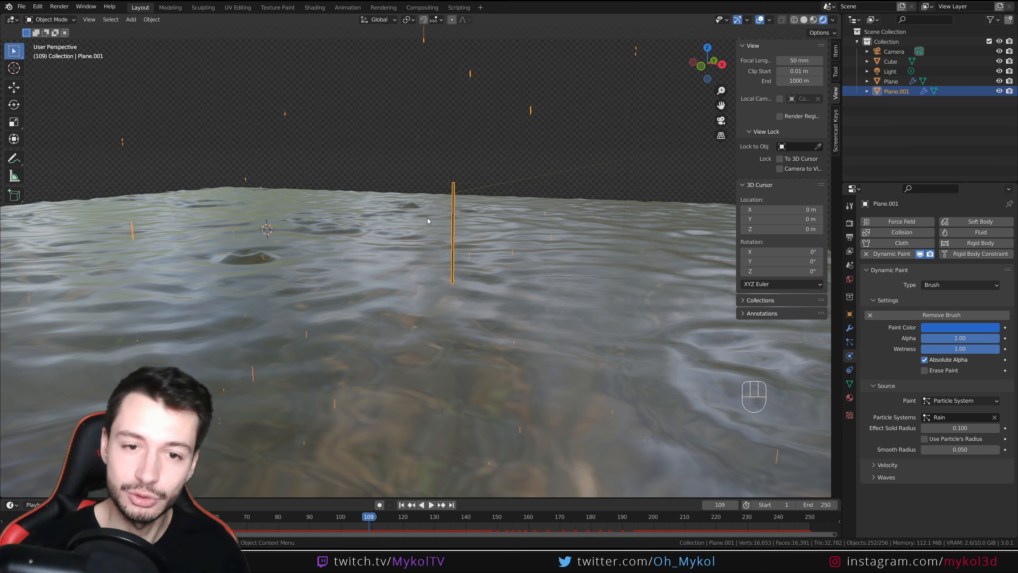